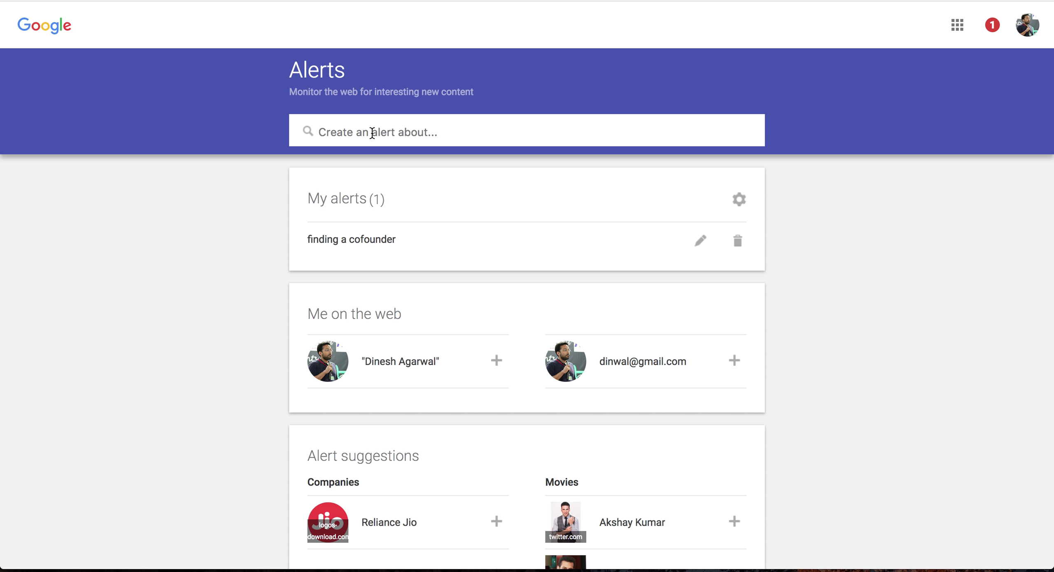
# - Enter 'social media' as the new alert's search query
pyautogui.write('social media')
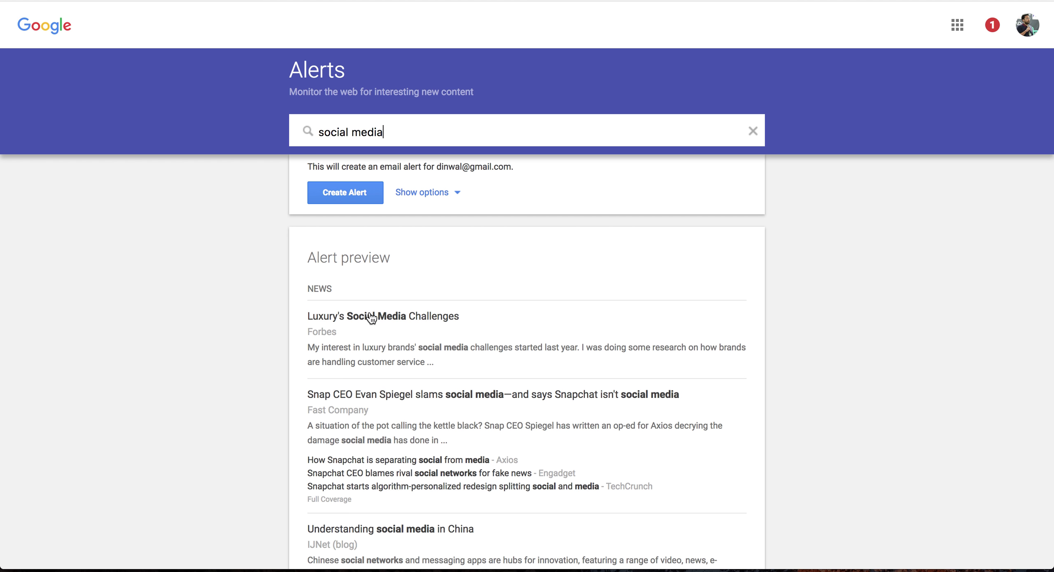
pyautogui.scroll(-3, 206, 383)
pyautogui.scroll(-1, 206, 381)
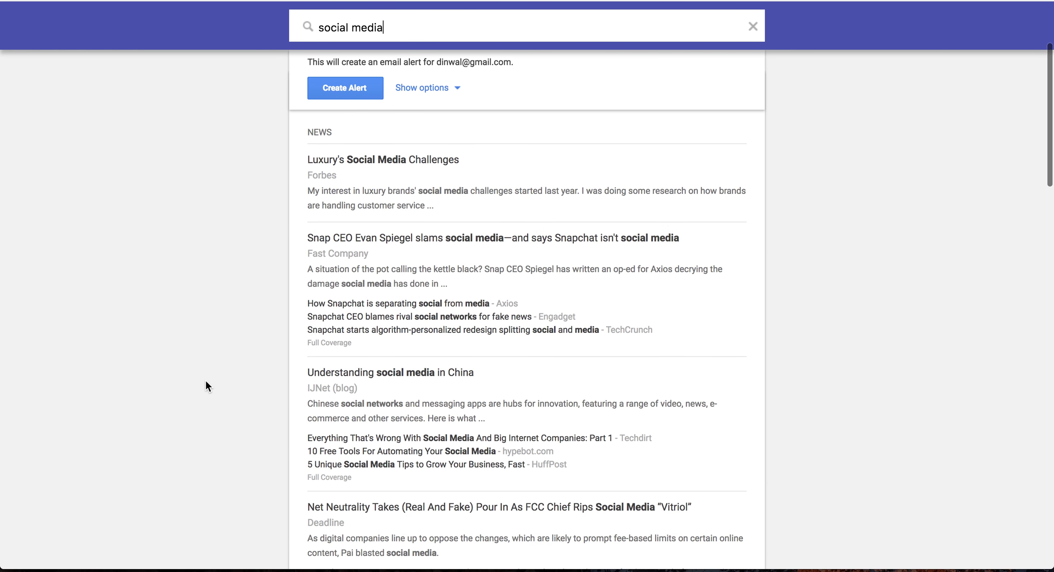
pyautogui.scroll(3, 206, 382)
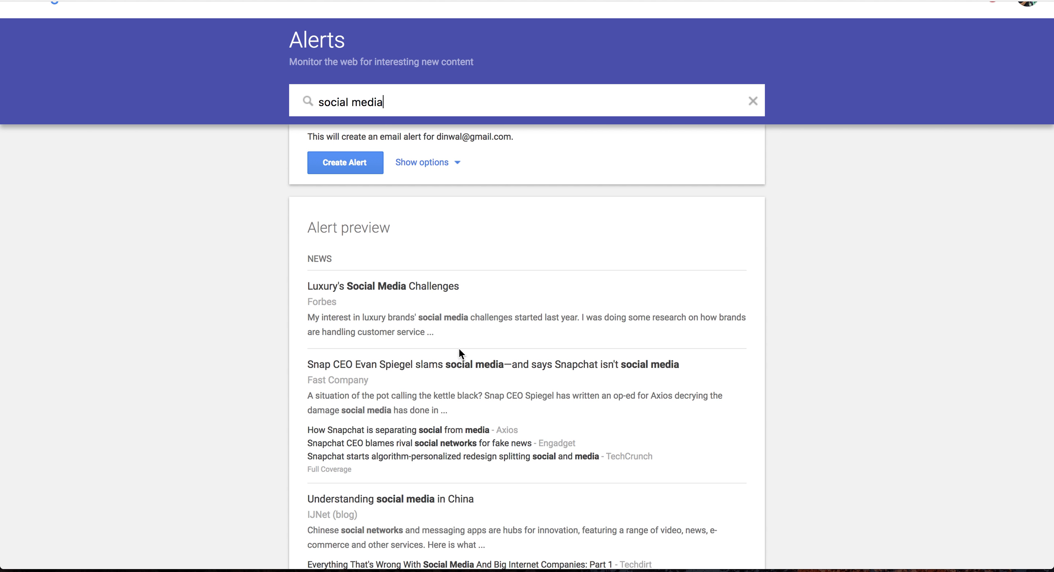
# - Show the alert options and limit the sources to Blogs only
pyautogui.click(458, 163)
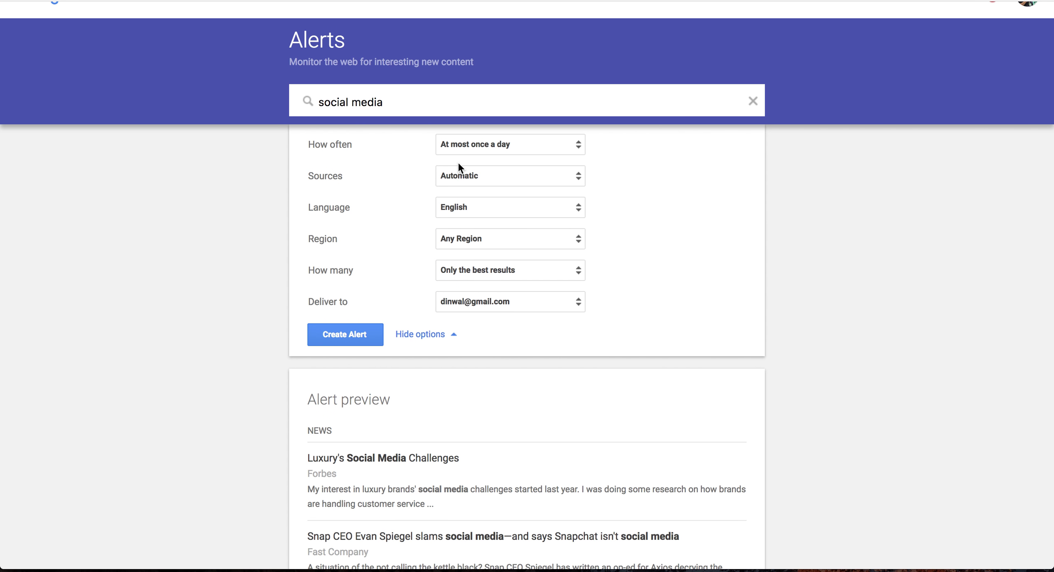
pyautogui.click(489, 177)
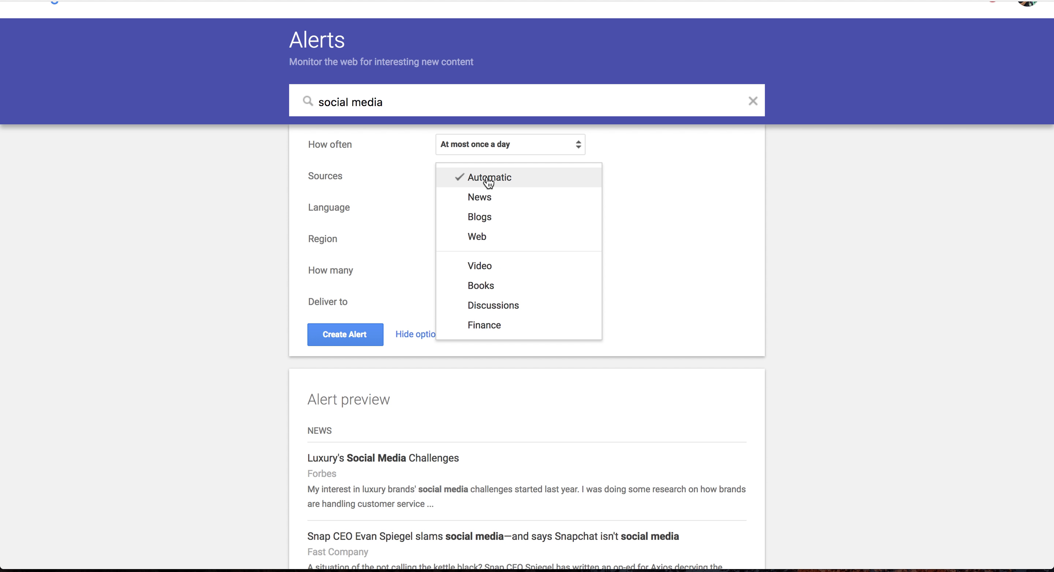
pyautogui.click(490, 218)
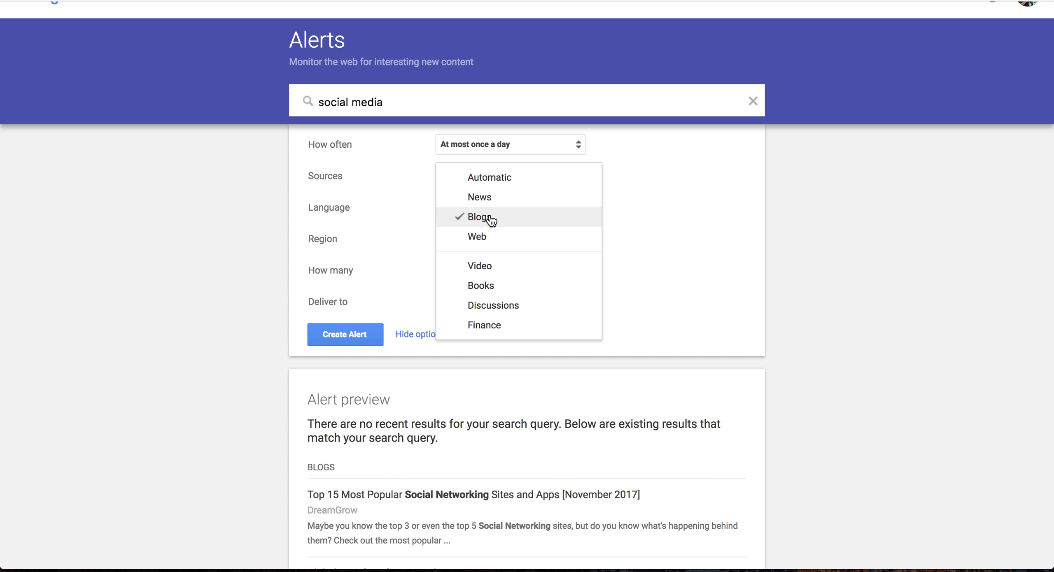
pyautogui.scroll(-3, 209, 367)
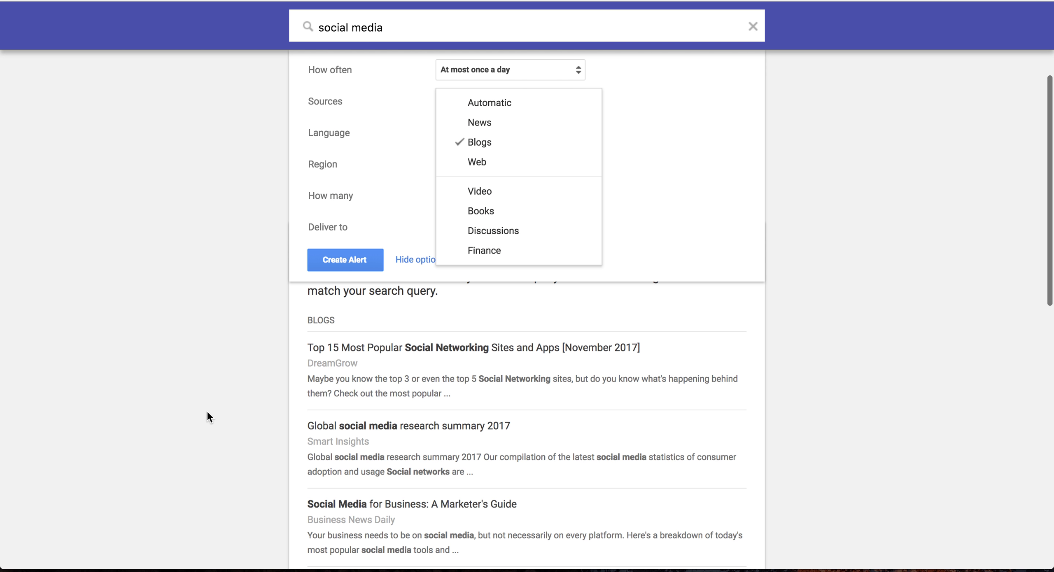
pyautogui.scroll(3, 205, 404)
pyautogui.click(491, 164)
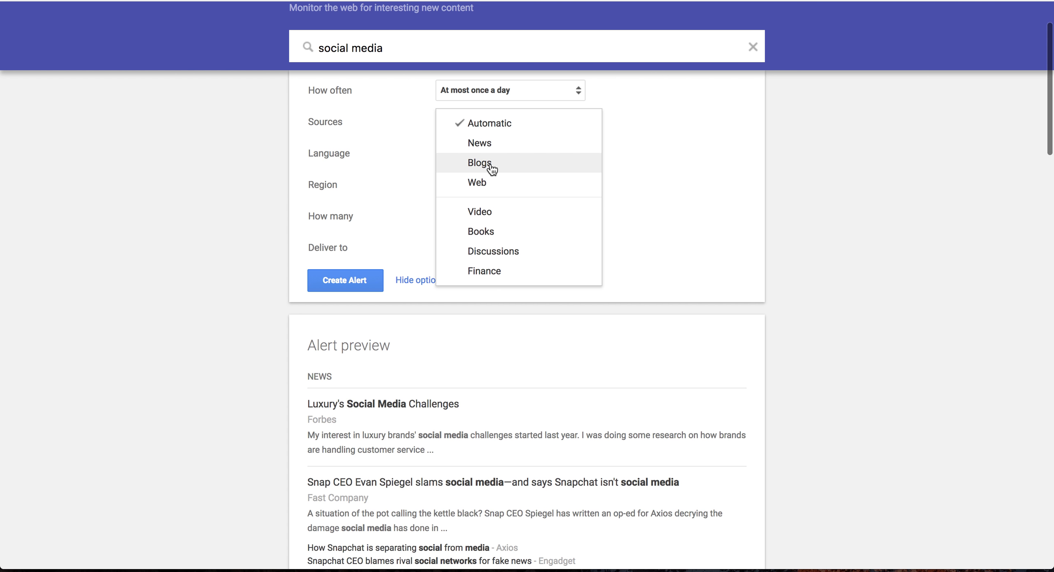
pyautogui.click(492, 165)
pyautogui.click(670, 139)
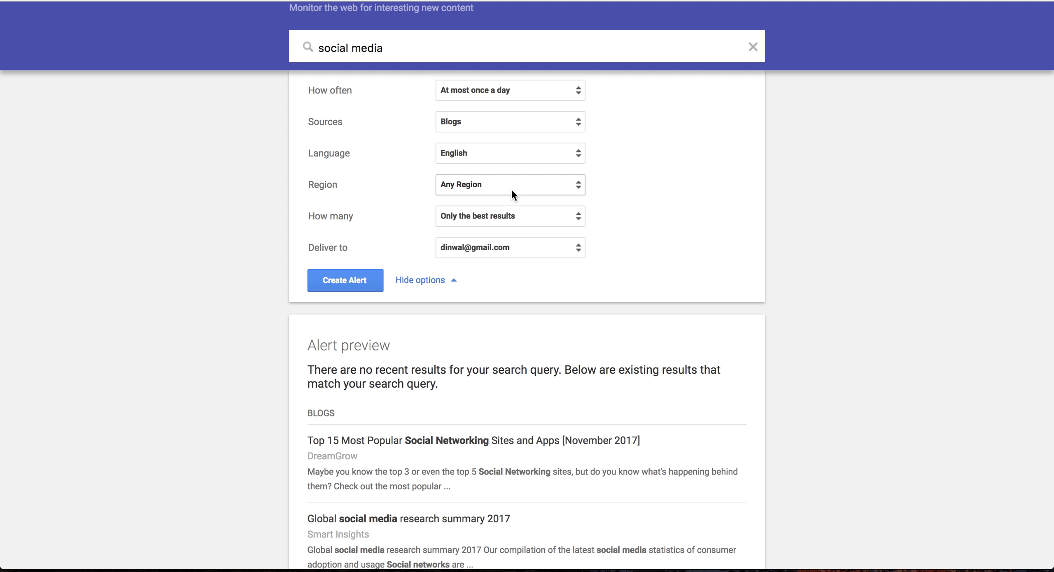
# - Set the alert region to United States
pyautogui.click(472, 187)
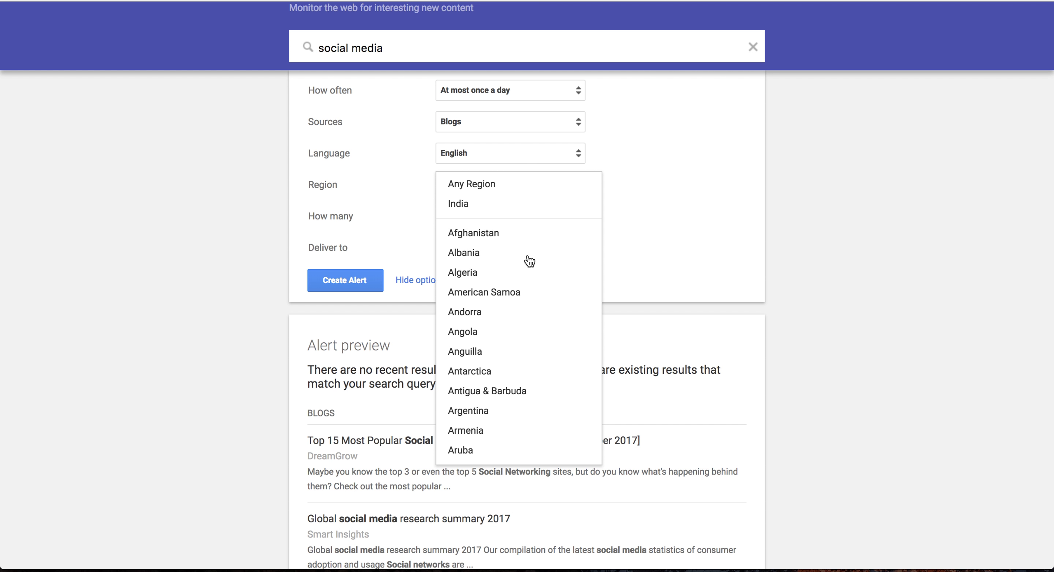
pyautogui.scroll(-5, 518, 378)
pyautogui.scroll(-10, 494, 292)
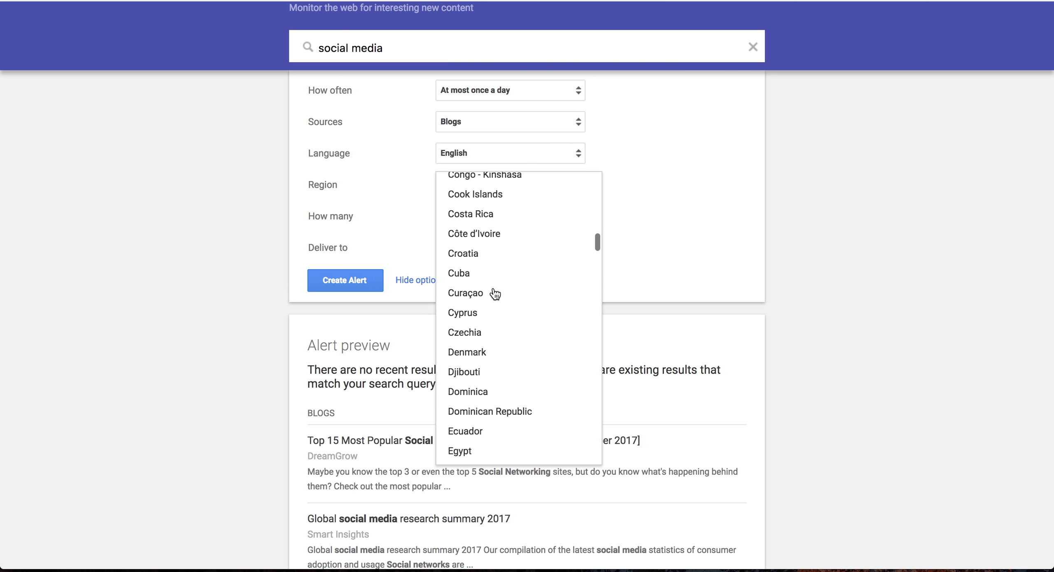
pyautogui.scroll(-10, 499, 357)
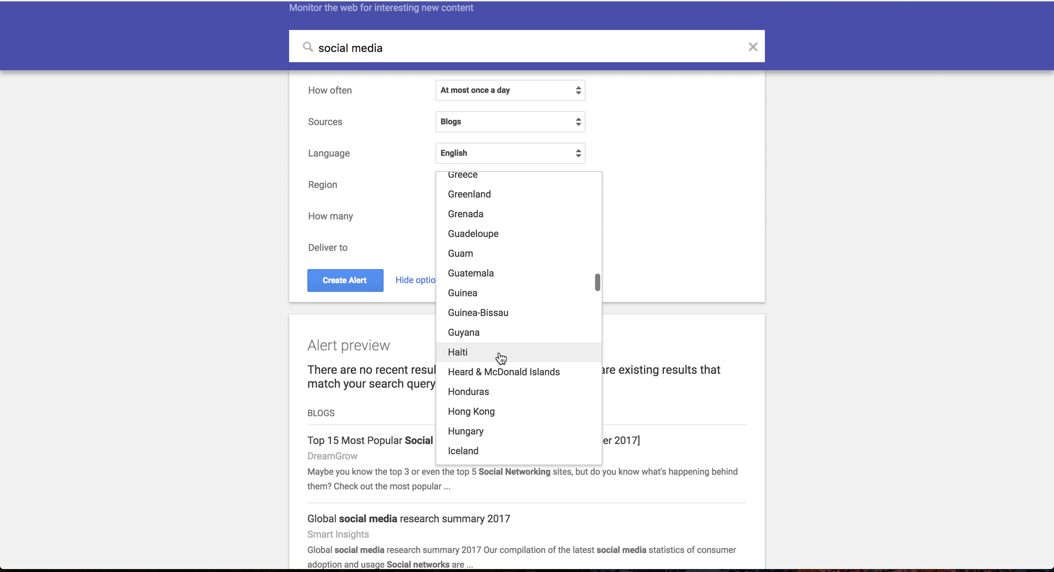
pyautogui.scroll(-8, 478, 334)
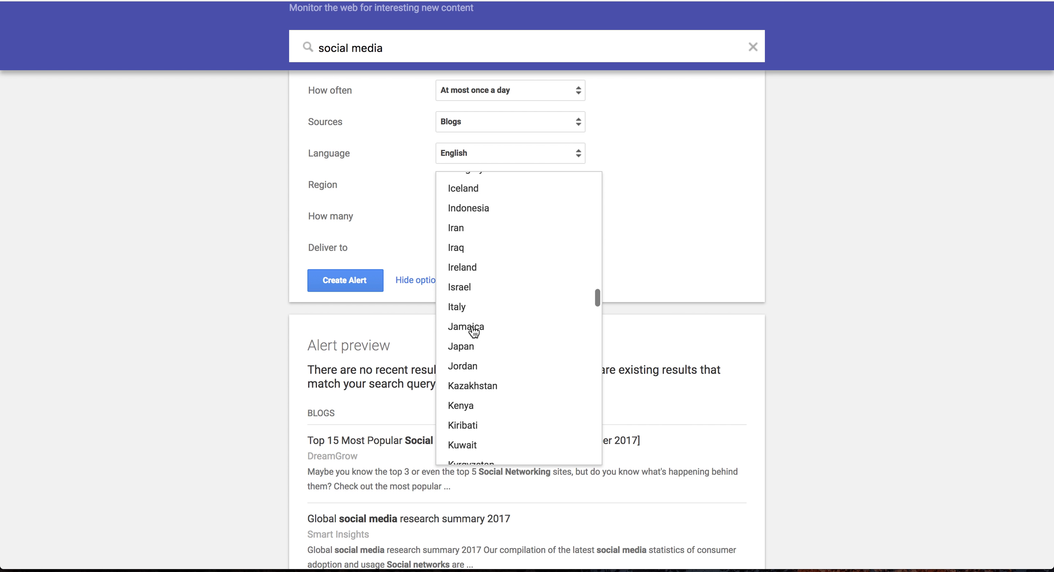
pyautogui.scroll(-20, 474, 329)
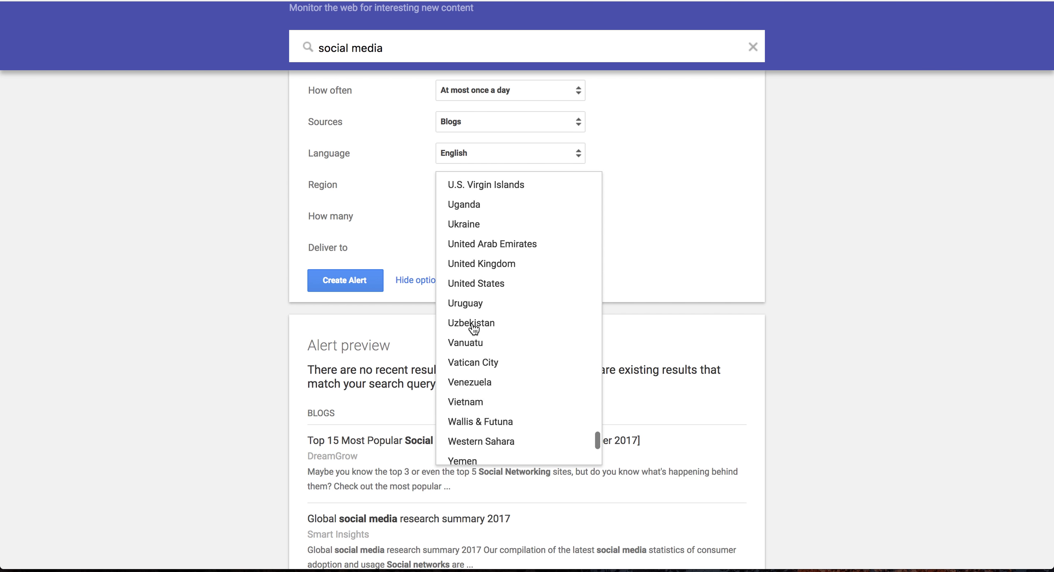
pyautogui.scroll(3, 473, 325)
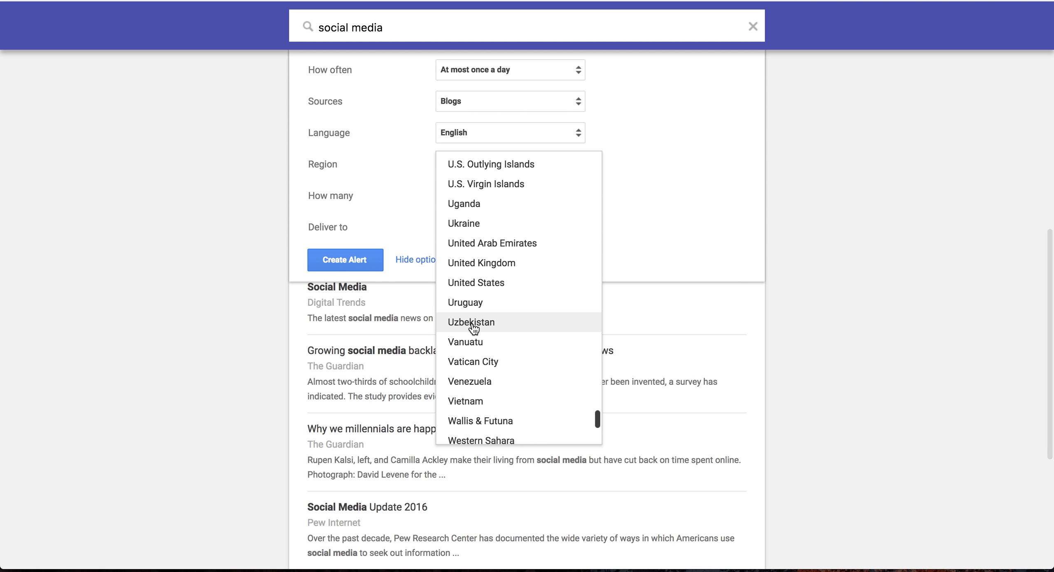
pyautogui.click(473, 283)
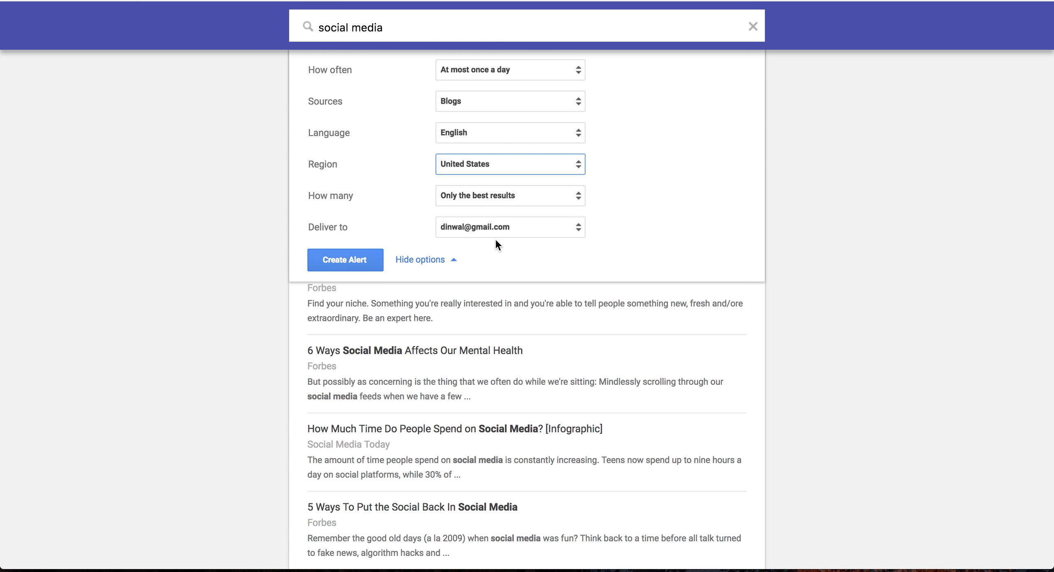
pyautogui.click(473, 219)
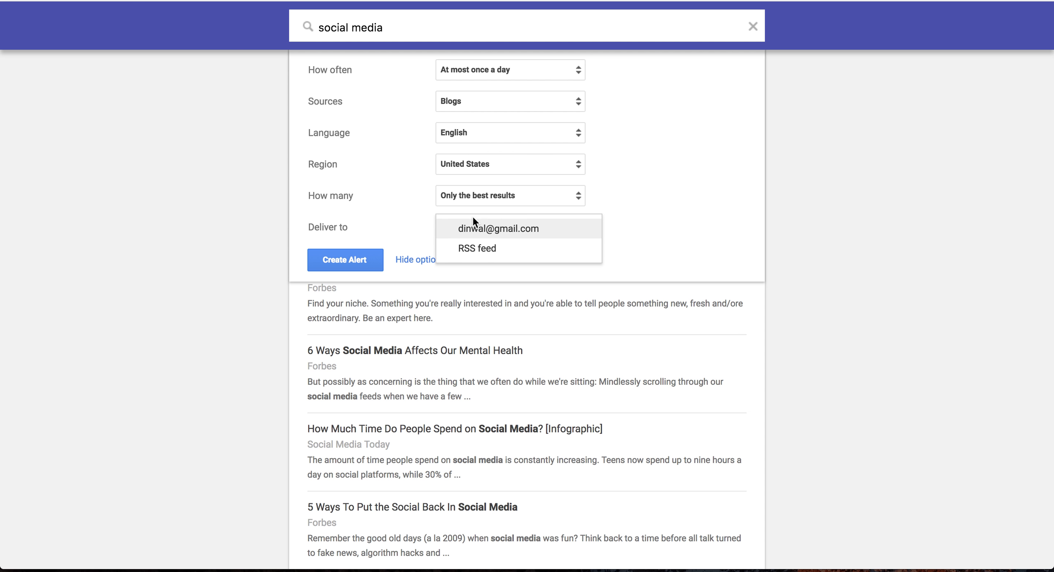
# - Choose RSS feed delivery and create the 'social media' alert
pyautogui.click(515, 249)
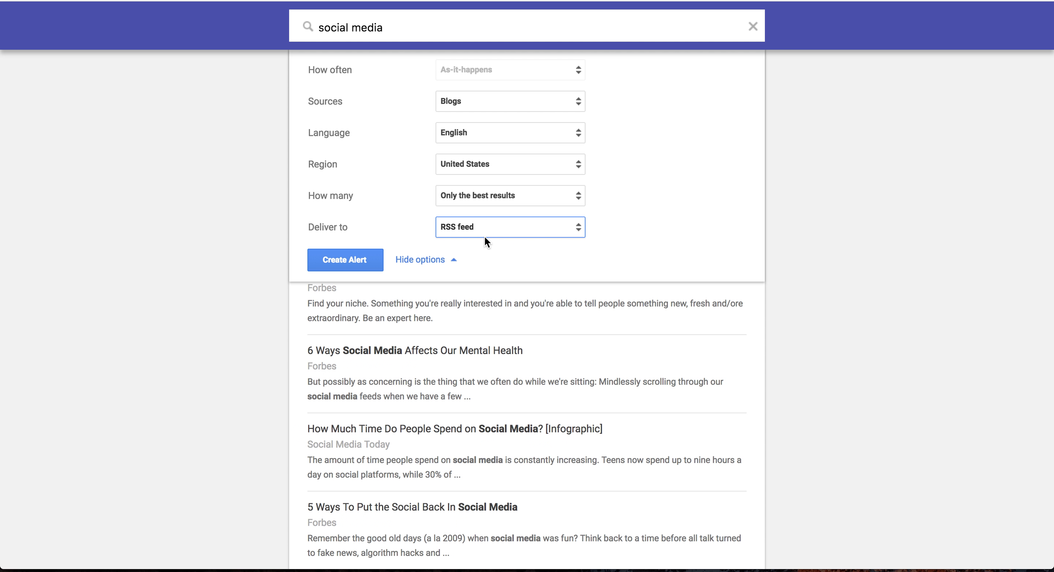
pyautogui.scroll(1, 484, 236)
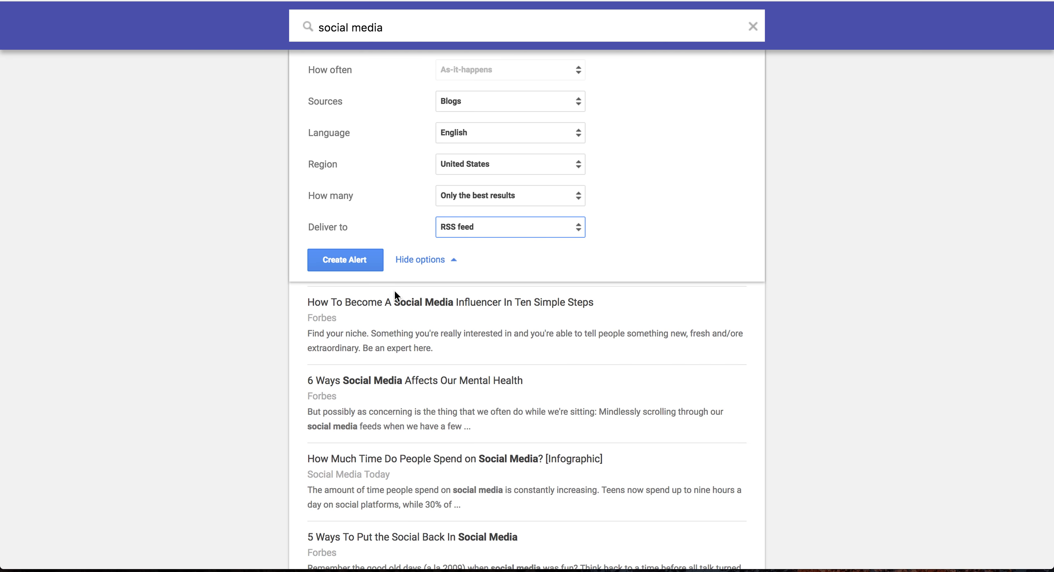
pyautogui.click(348, 259)
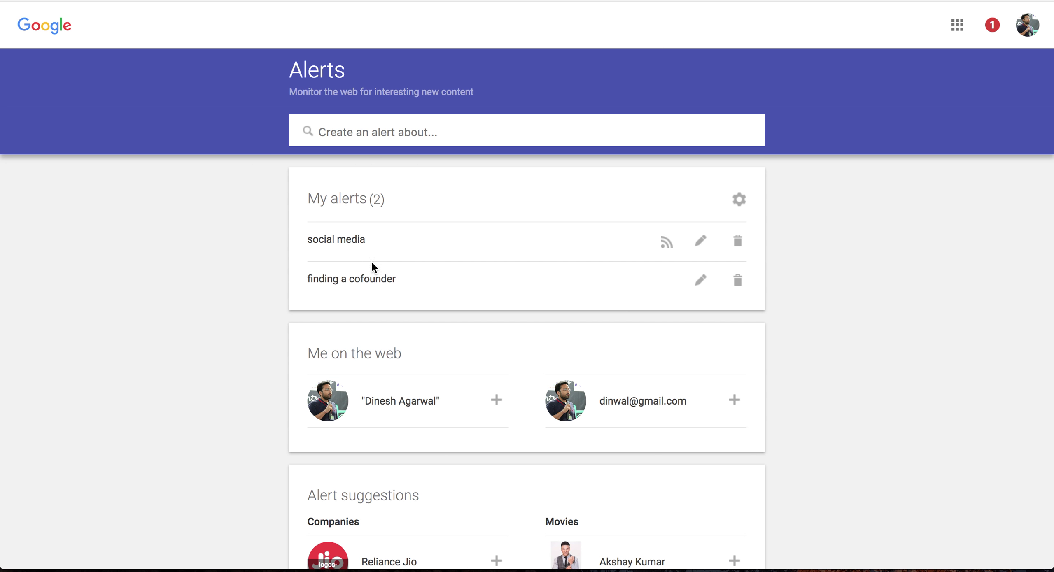
# - Open the social media alert's RSS feed and select its URL in the address bar
pyautogui.click(666, 247)
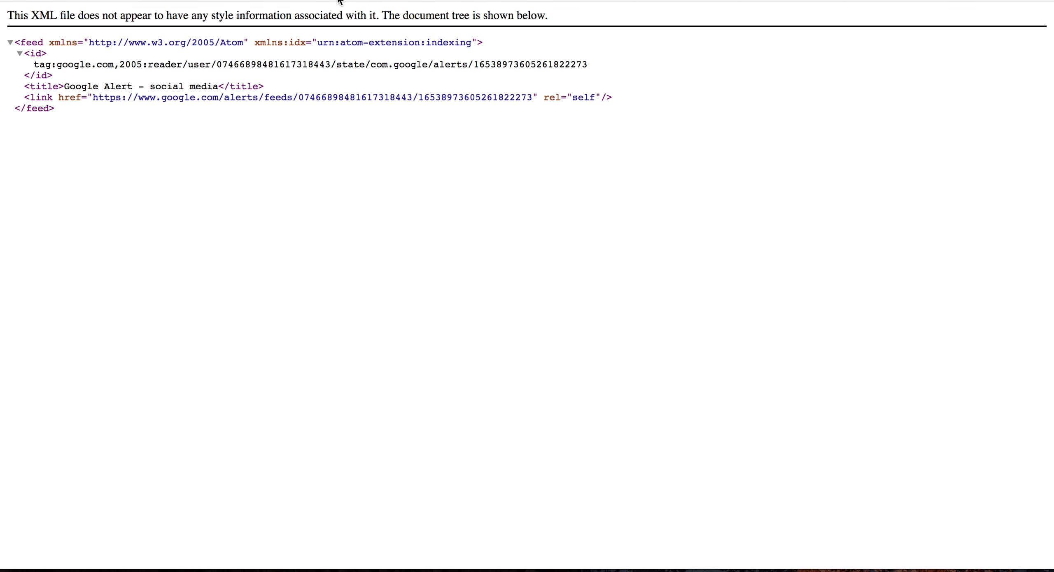
pyautogui.moveTo(340, 26)
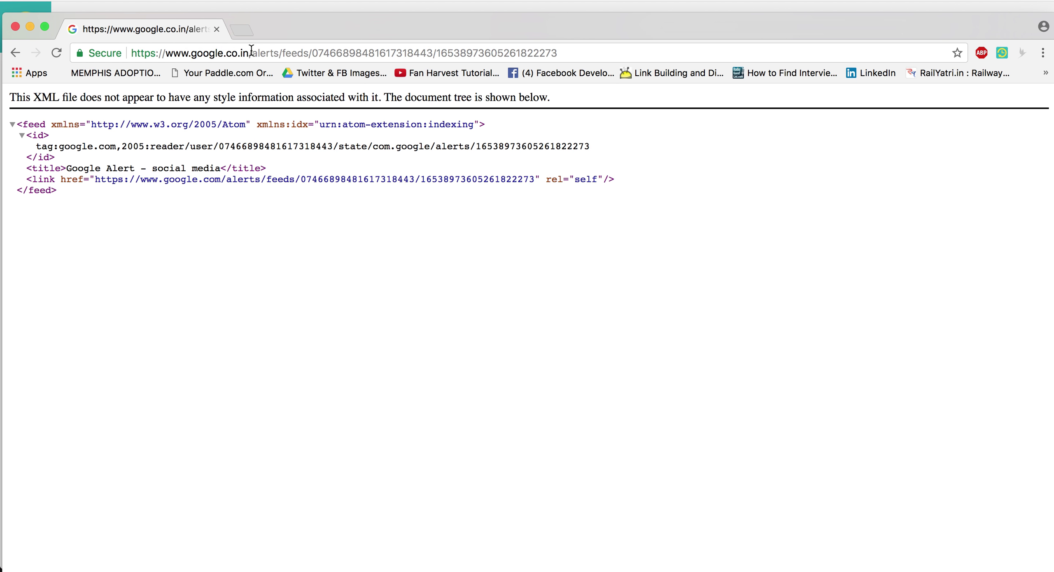
pyautogui.click(391, 52)
pyautogui.hotkey('ctrl', 'c')
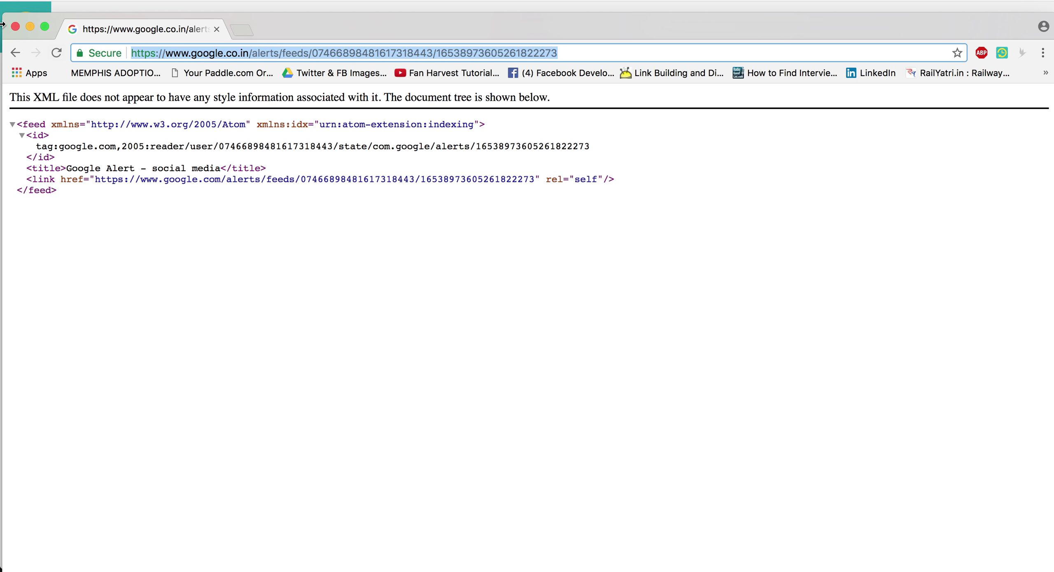
# - Add the copied feed URL as a new Feed Manager feed in My Blog, then open it
pyautogui.click(15, 27)
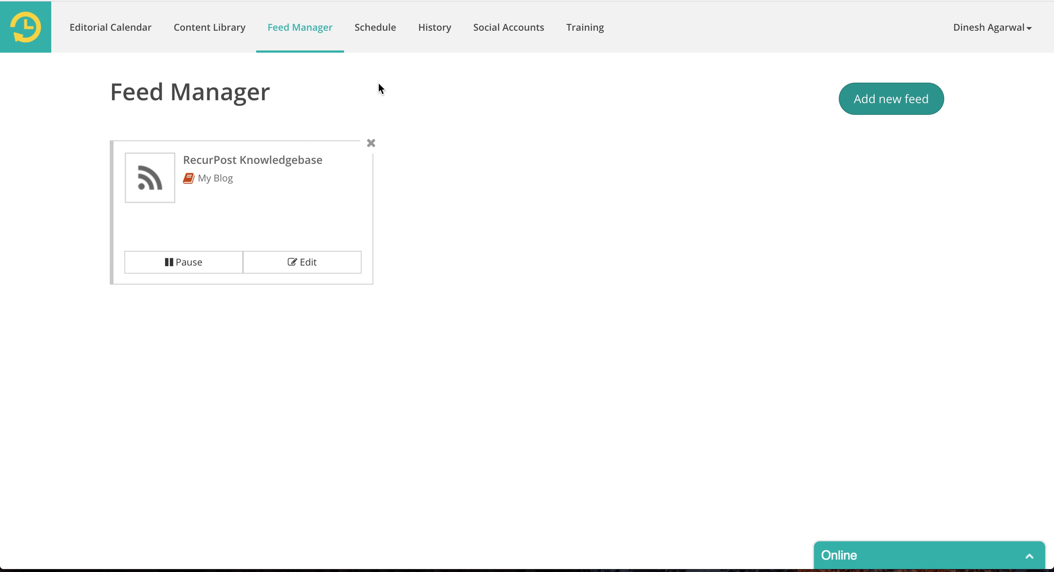
pyautogui.click(897, 109)
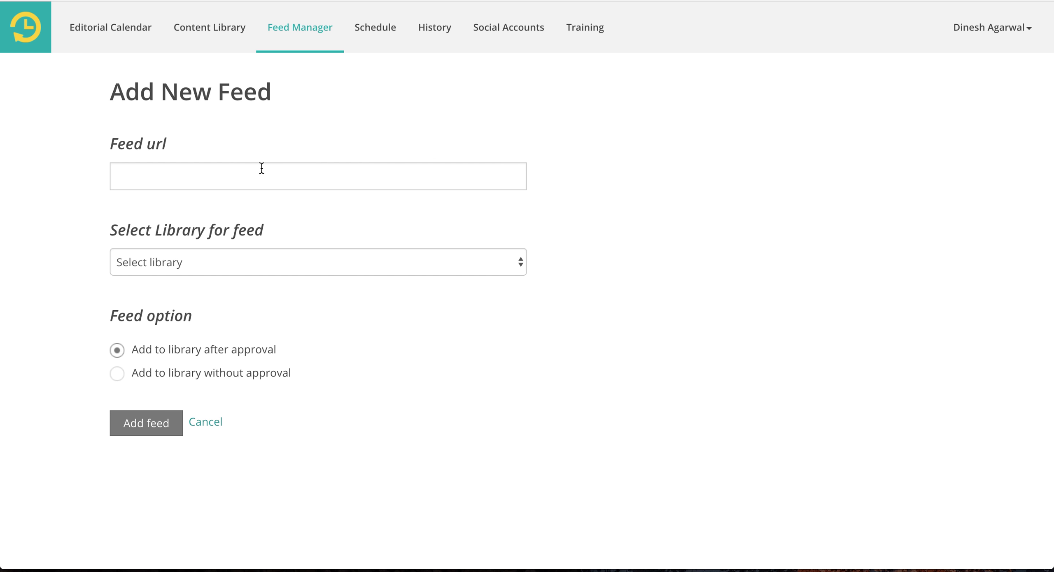
pyautogui.click(262, 168)
pyautogui.hotkey('ctrl', 'v')
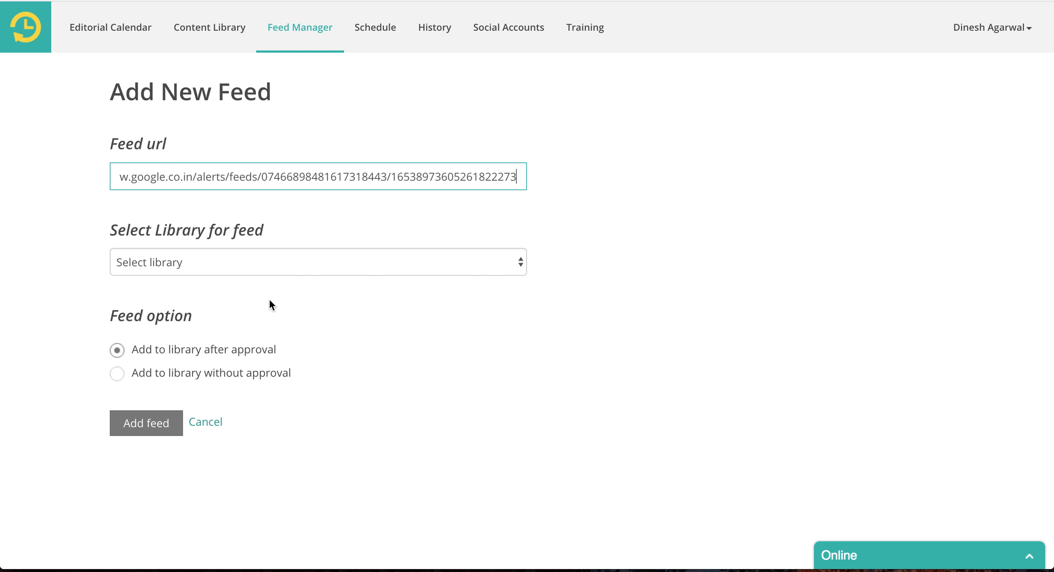
pyautogui.click(194, 264)
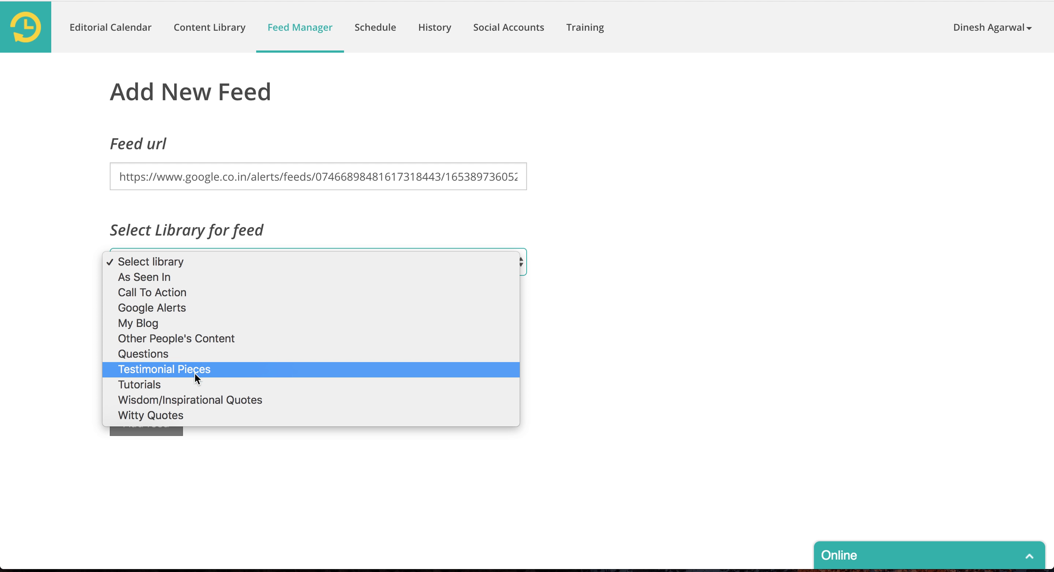
pyautogui.click(130, 324)
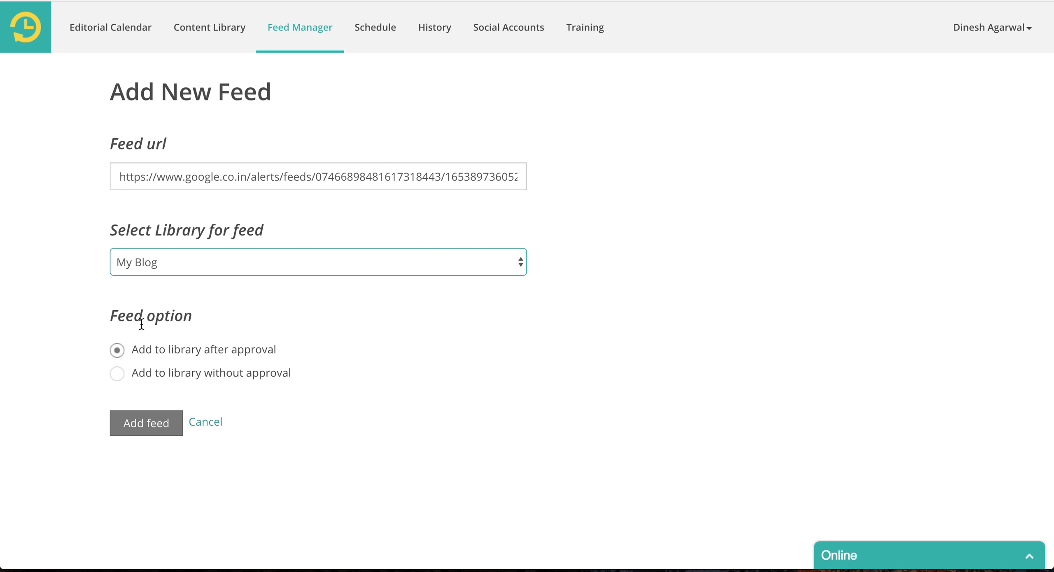
pyautogui.click(151, 431)
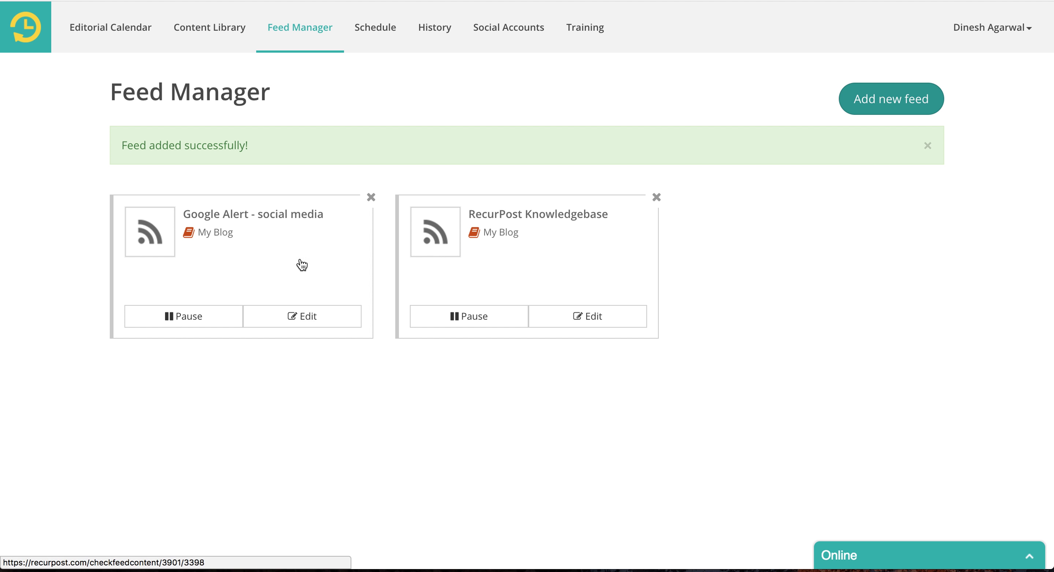
pyautogui.click(264, 222)
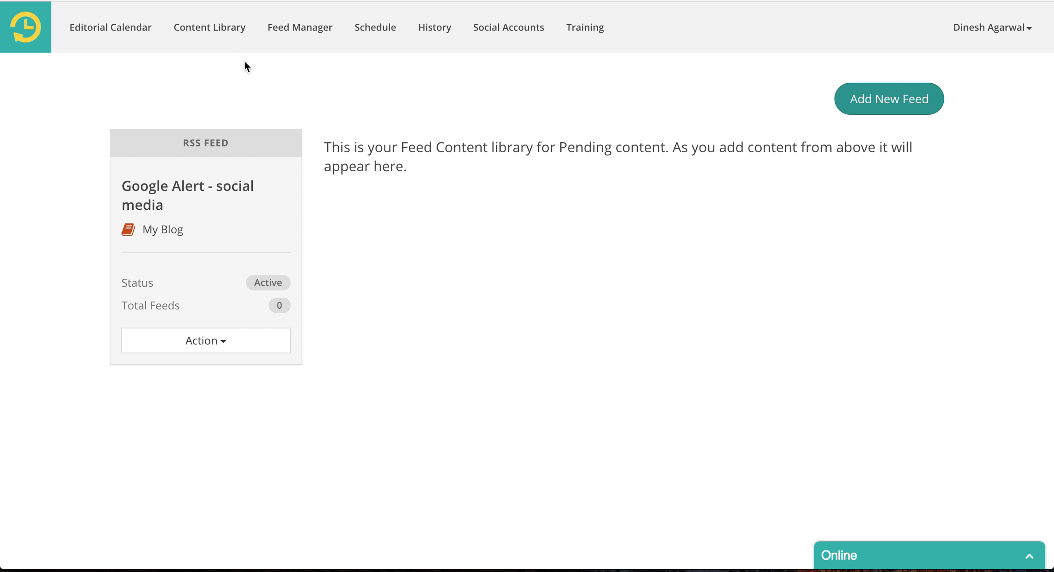
pyautogui.moveTo(140, 230); pyautogui.dragTo(241, 234)
pyautogui.click(368, 218)
pyautogui.moveTo(143, 229); pyautogui.dragTo(222, 229)
pyautogui.click(222, 228)
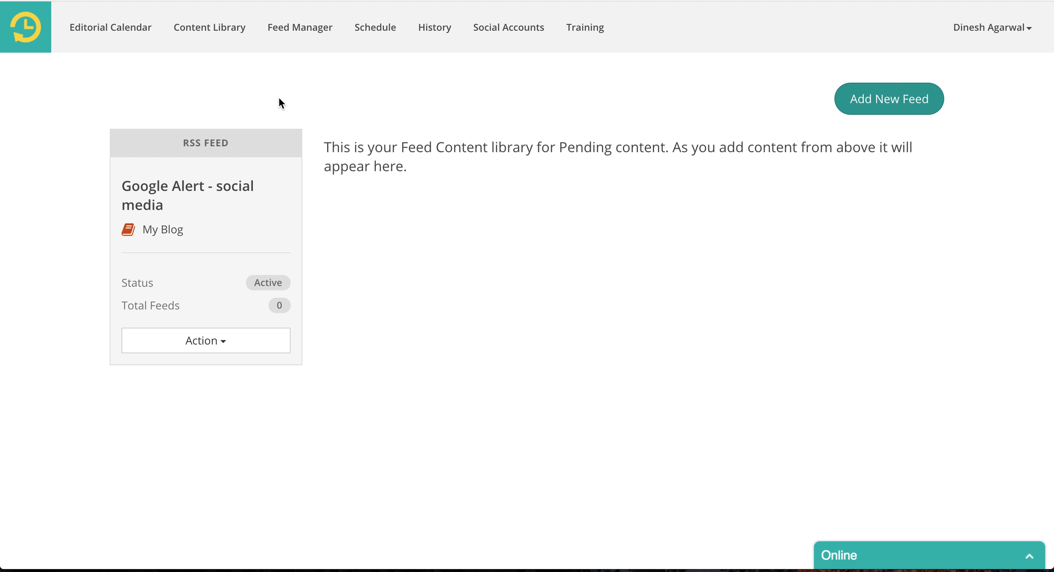